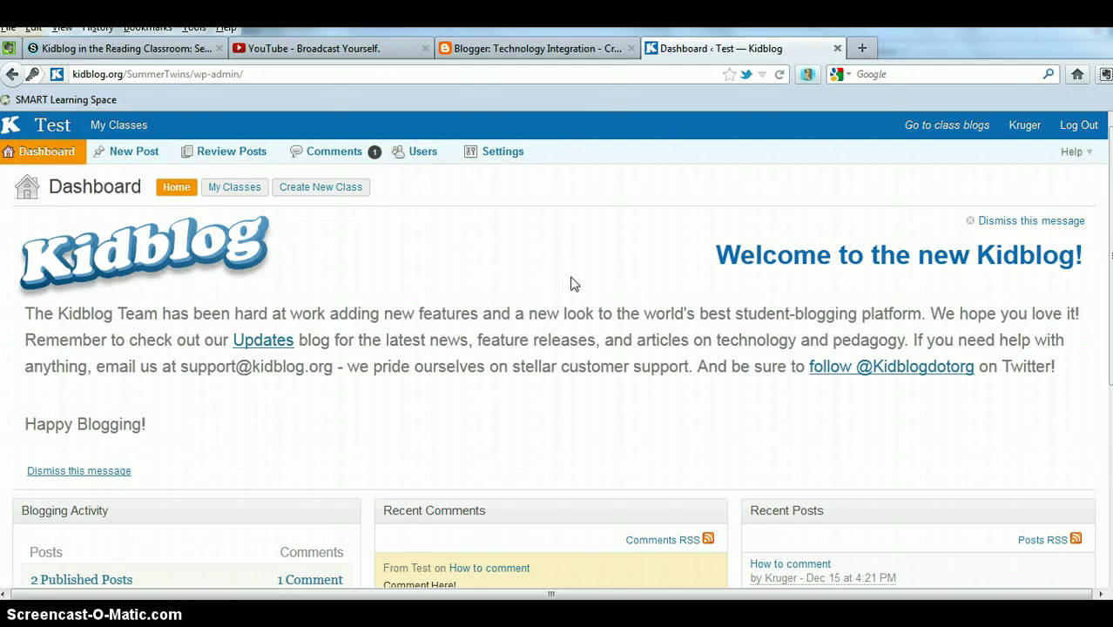
Step: Examine the dashboard's blogging activity, recent comments, recent posts and storage space
scroll(568, 280, down, 3)
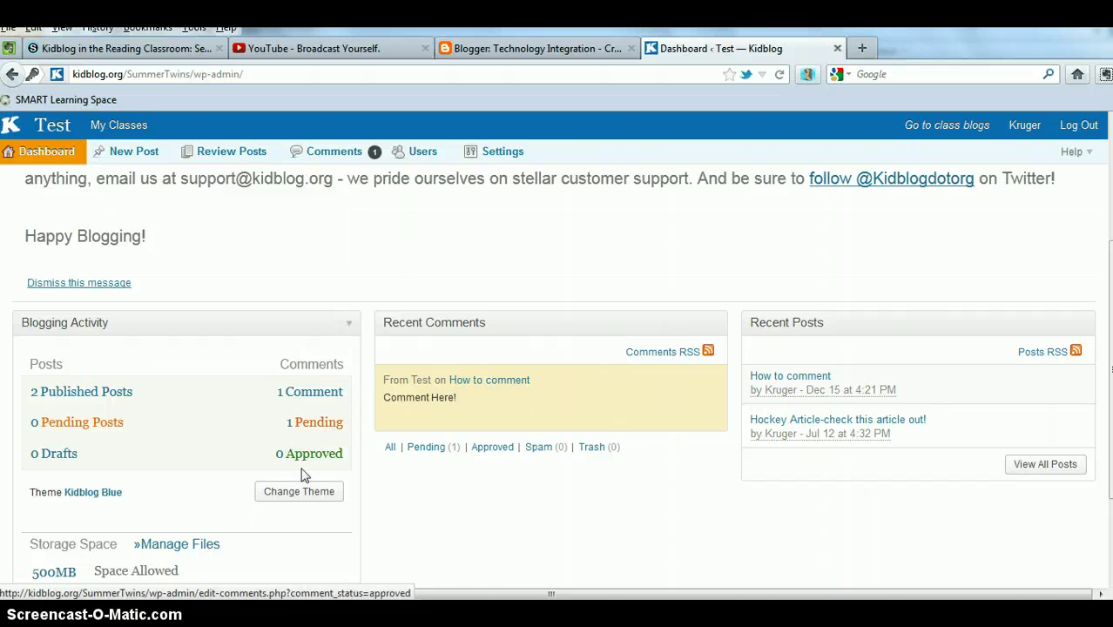
scroll(488, 496, down, 2)
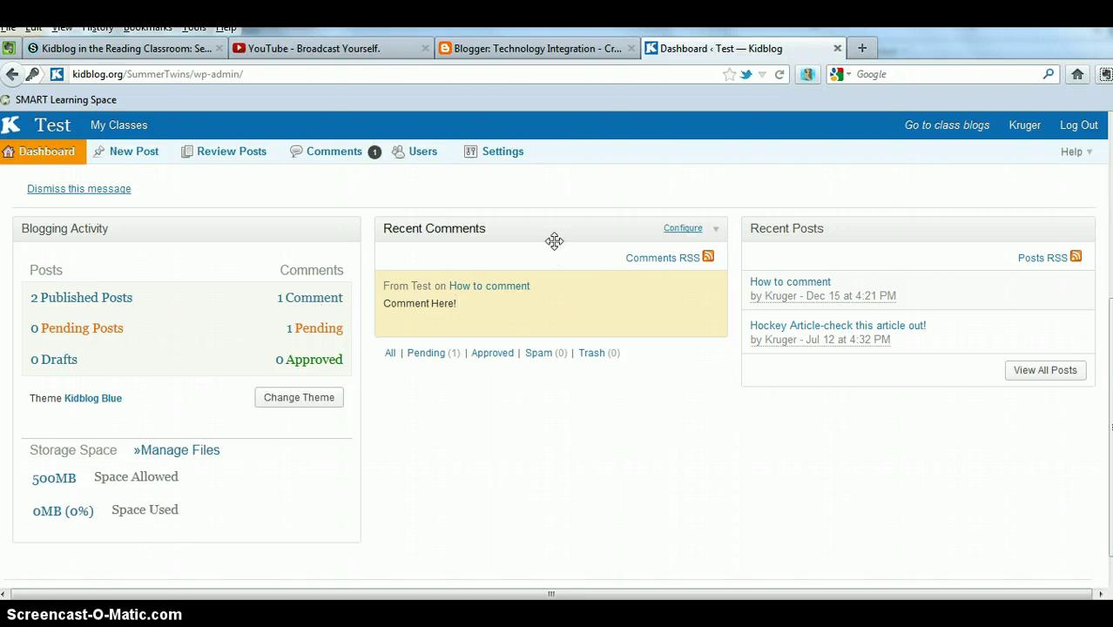
click(716, 229)
click(718, 230)
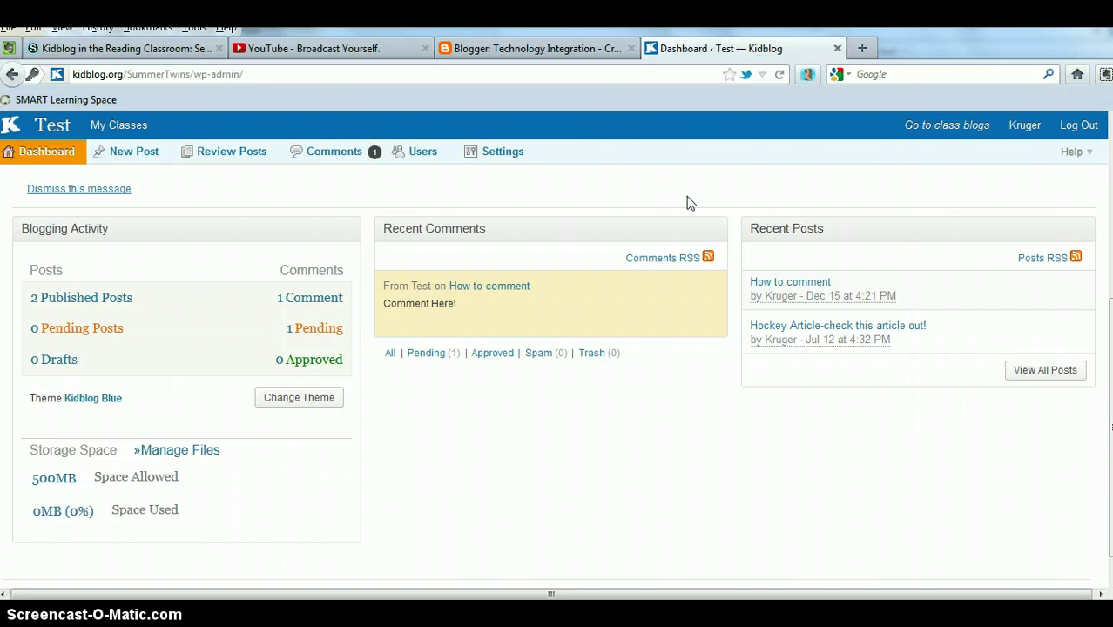
mouse_move(434, 275)
scroll(392, 499, up, 3)
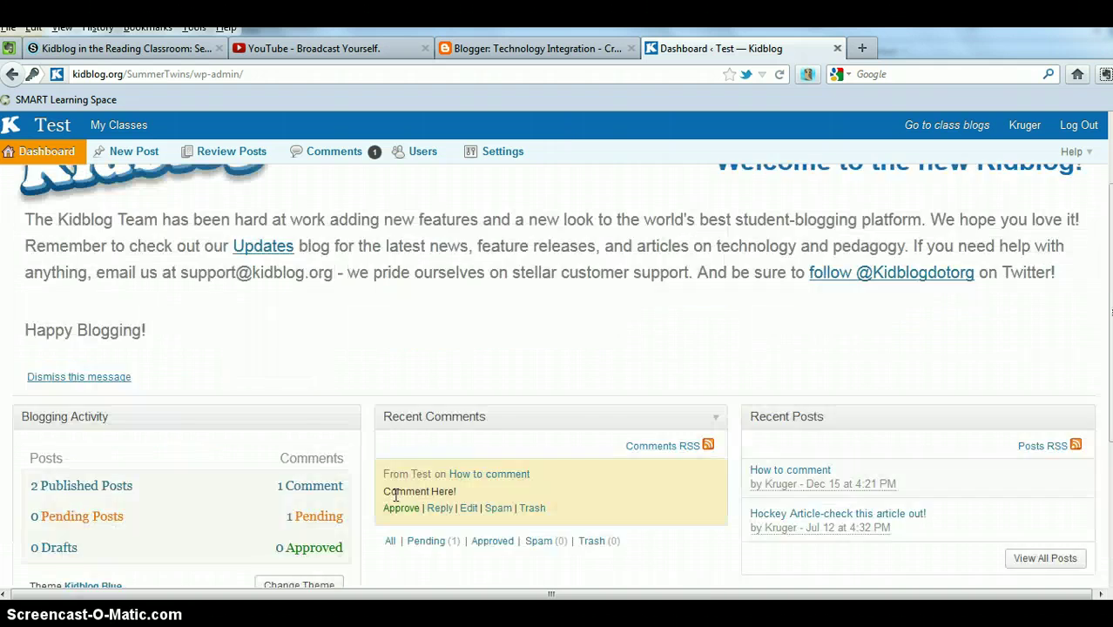
scroll(396, 495, up, 2)
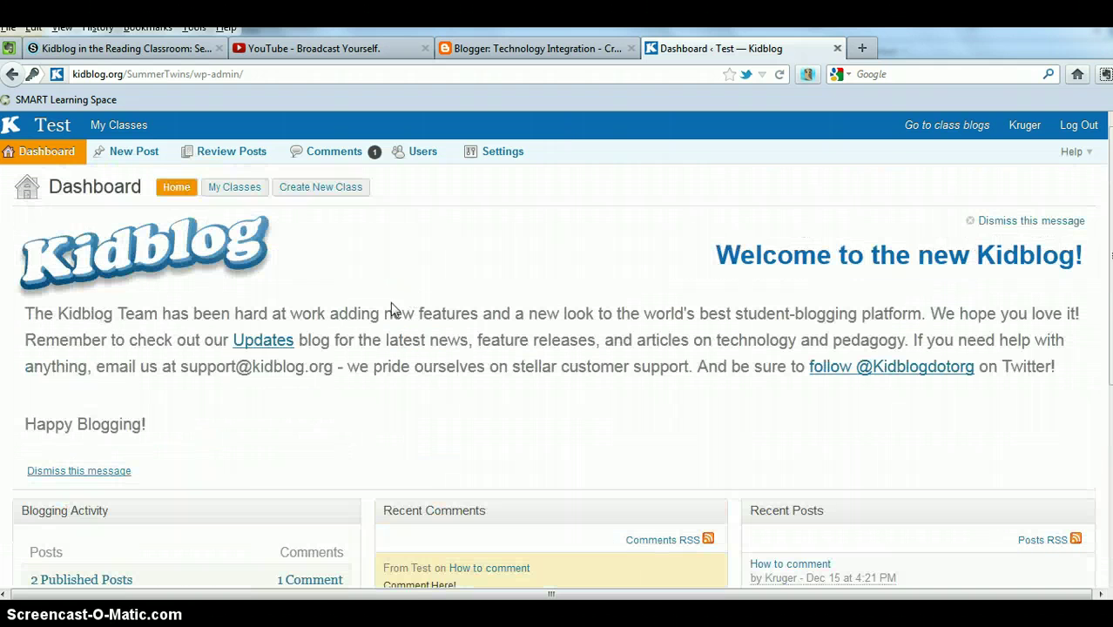
Step: Open the class settings and browse the available blog themes
click(502, 153)
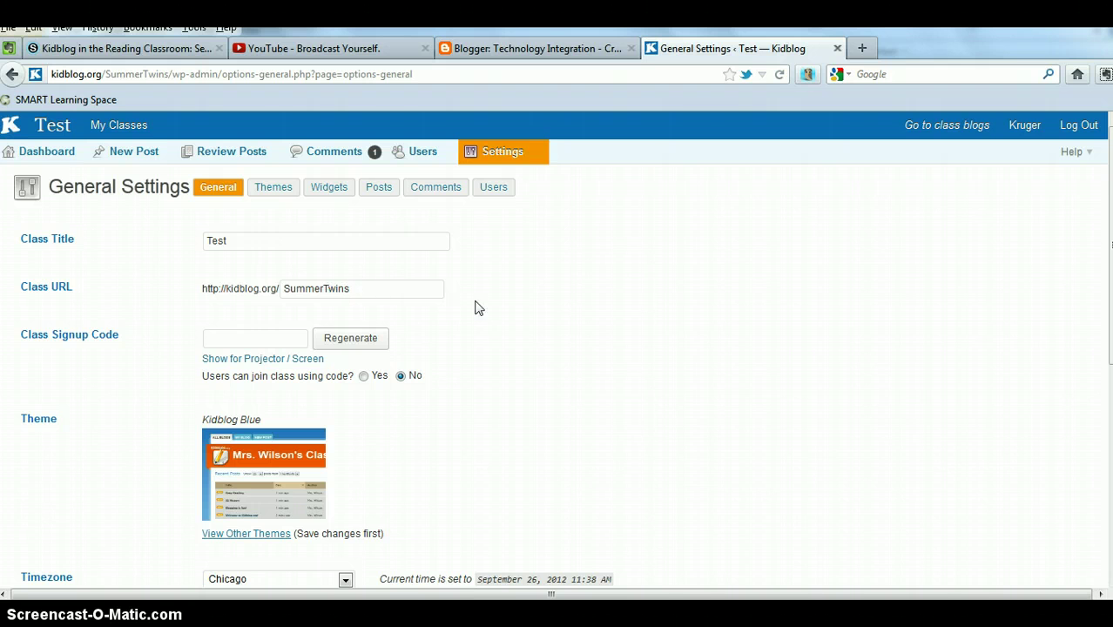
scroll(514, 318, down, 2)
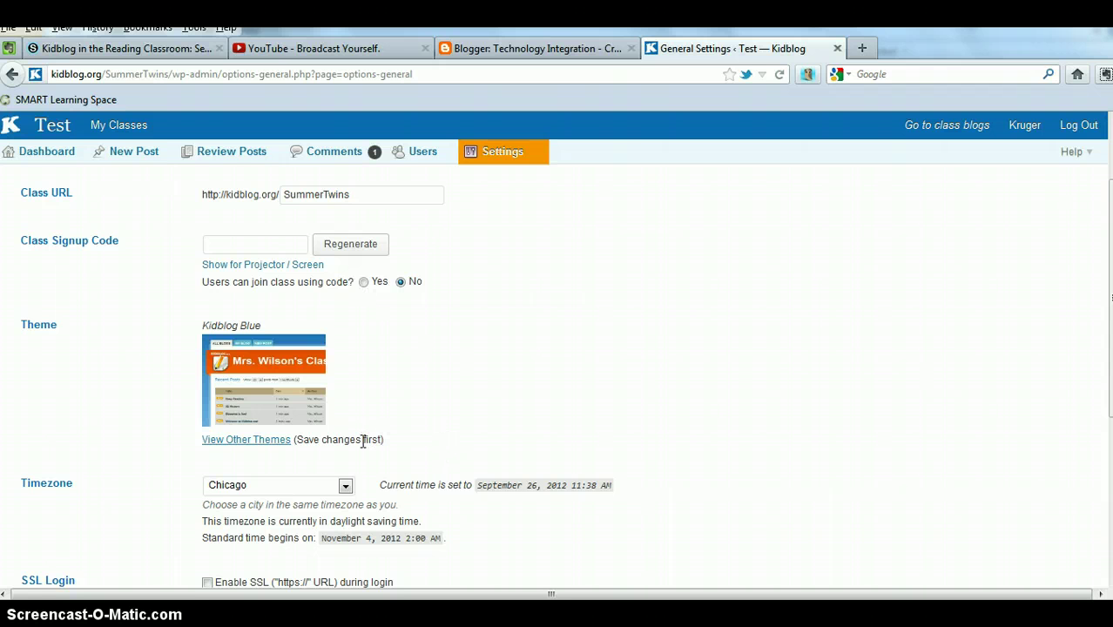
click(249, 442)
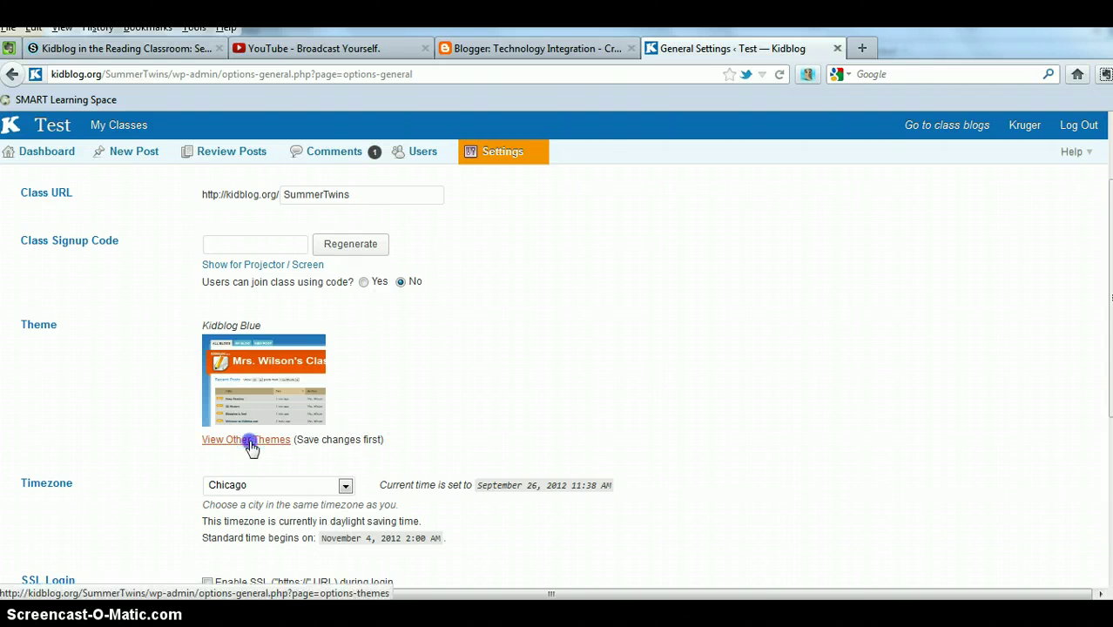
scroll(643, 461, down, 5)
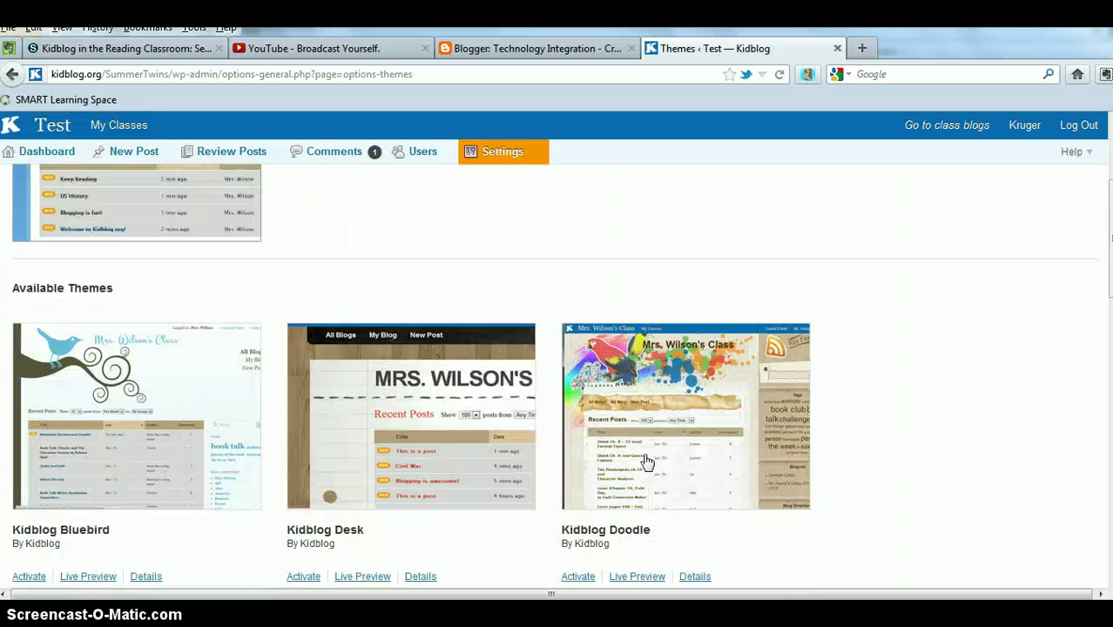
scroll(643, 453, down, 10)
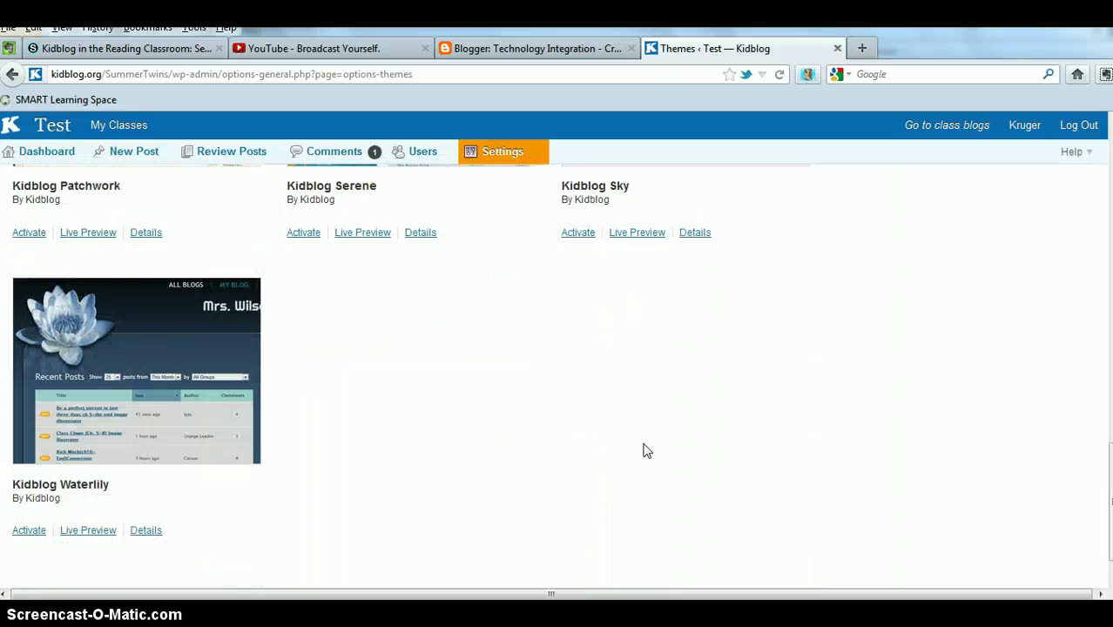
scroll(642, 451, up, 15)
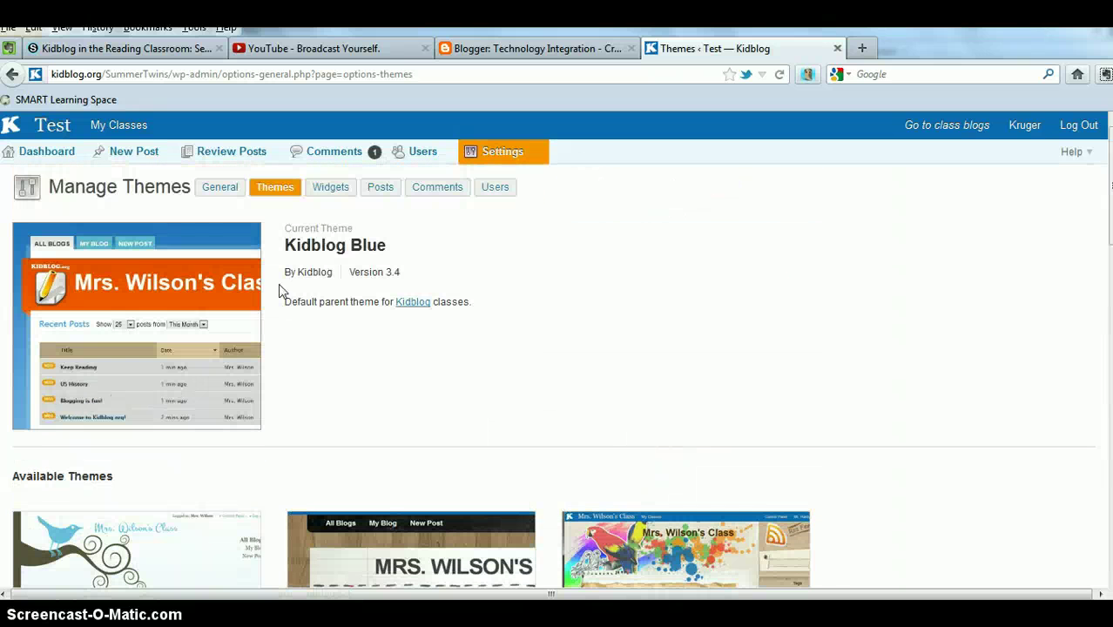
Step: Return to the general settings and review the timezone, SSL login, mobile publishing and date format options
click(11, 75)
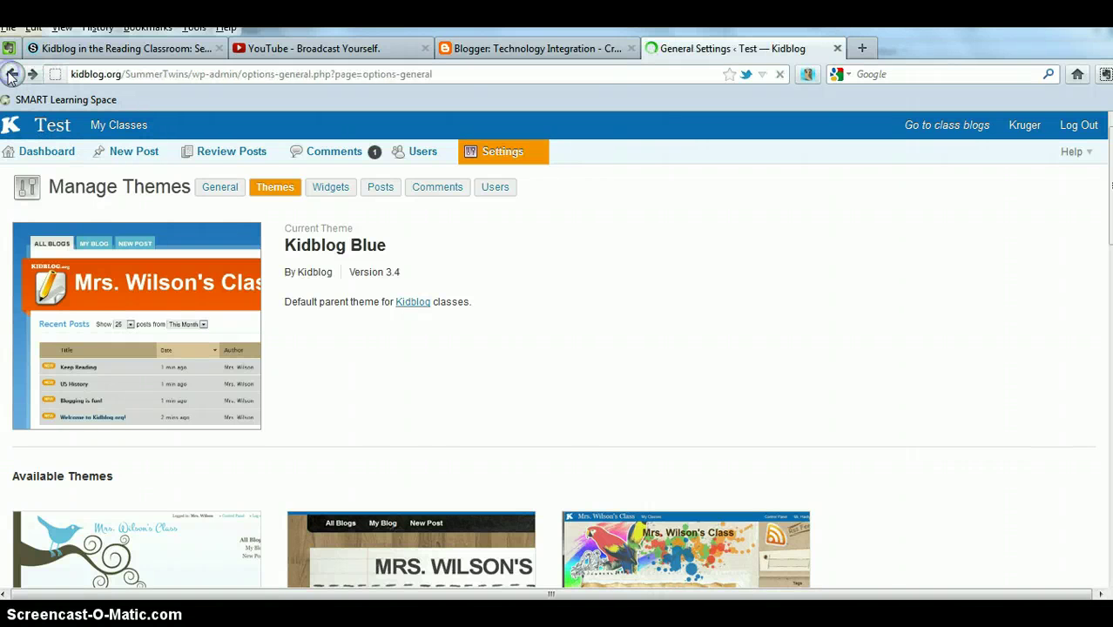
scroll(497, 443, down, 2)
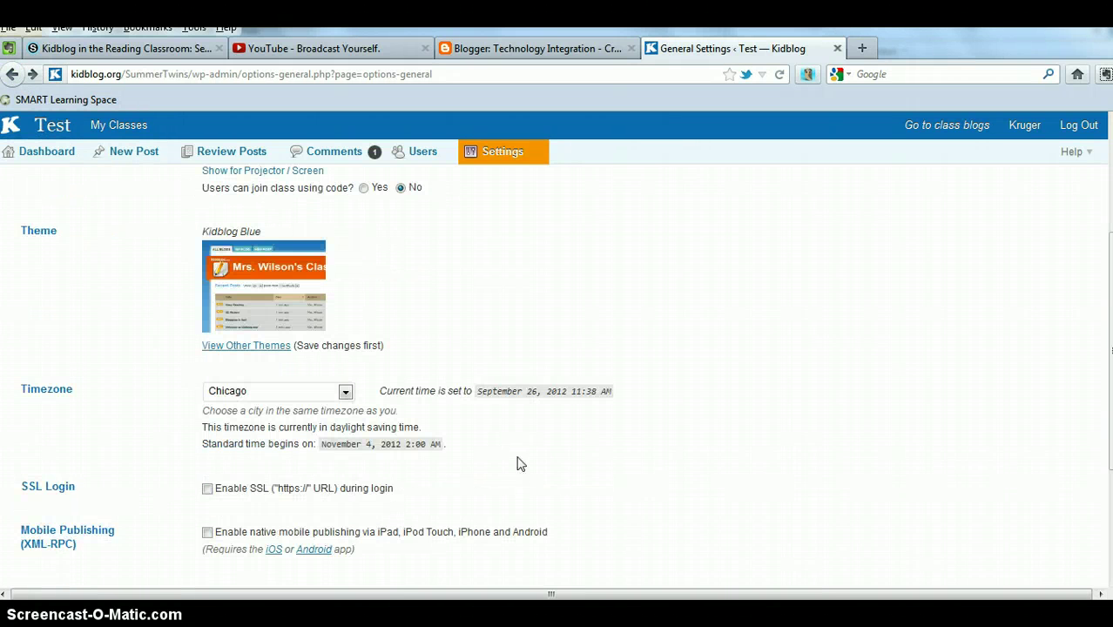
scroll(459, 446, down, 2)
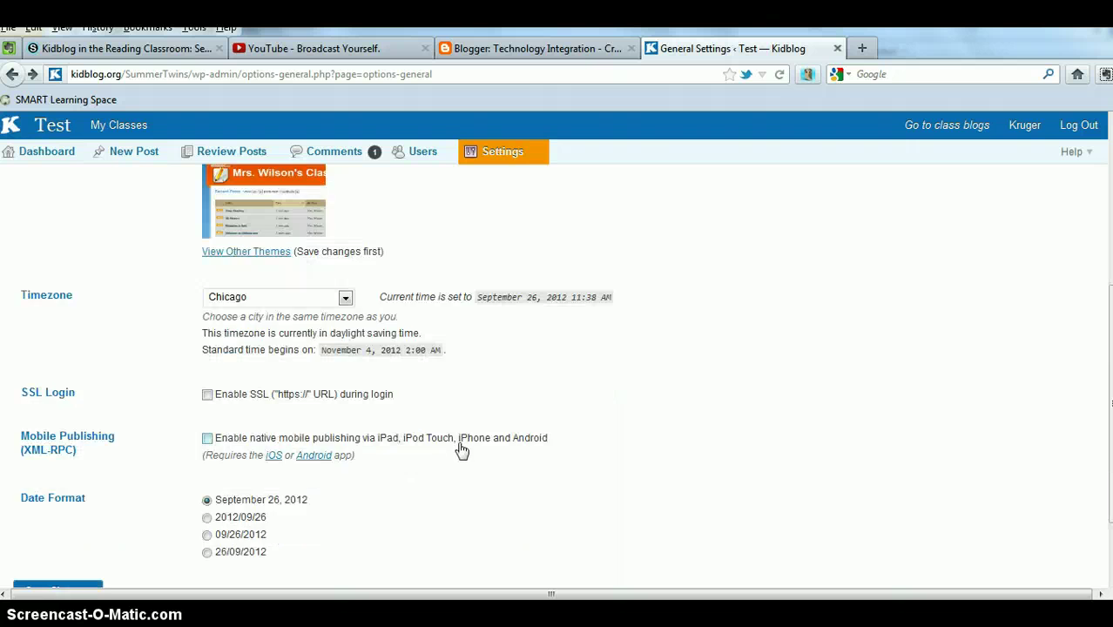
scroll(460, 446, down, 2)
scroll(467, 449, up, 8)
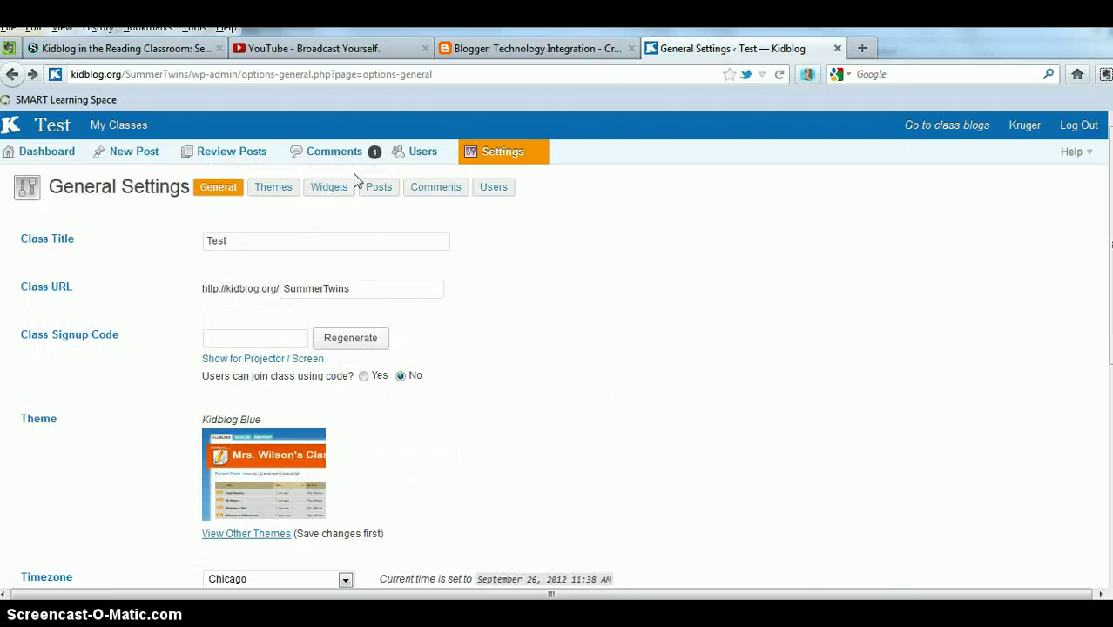
Step: View the theme management page, followed by the widget settings for tags, blog directory and blogroll
click(288, 190)
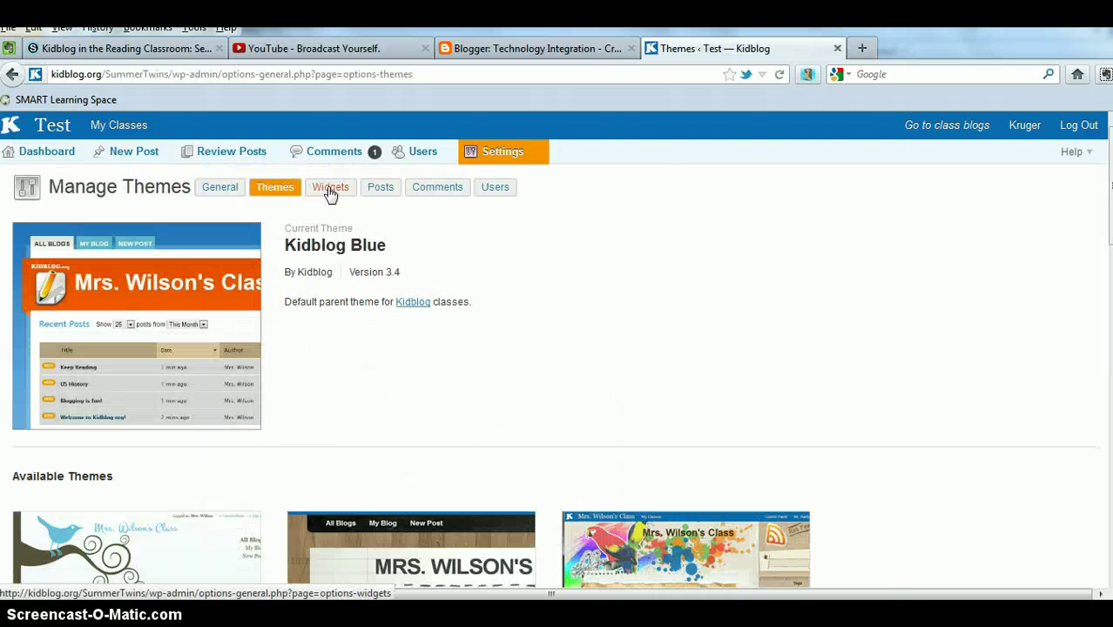
click(330, 190)
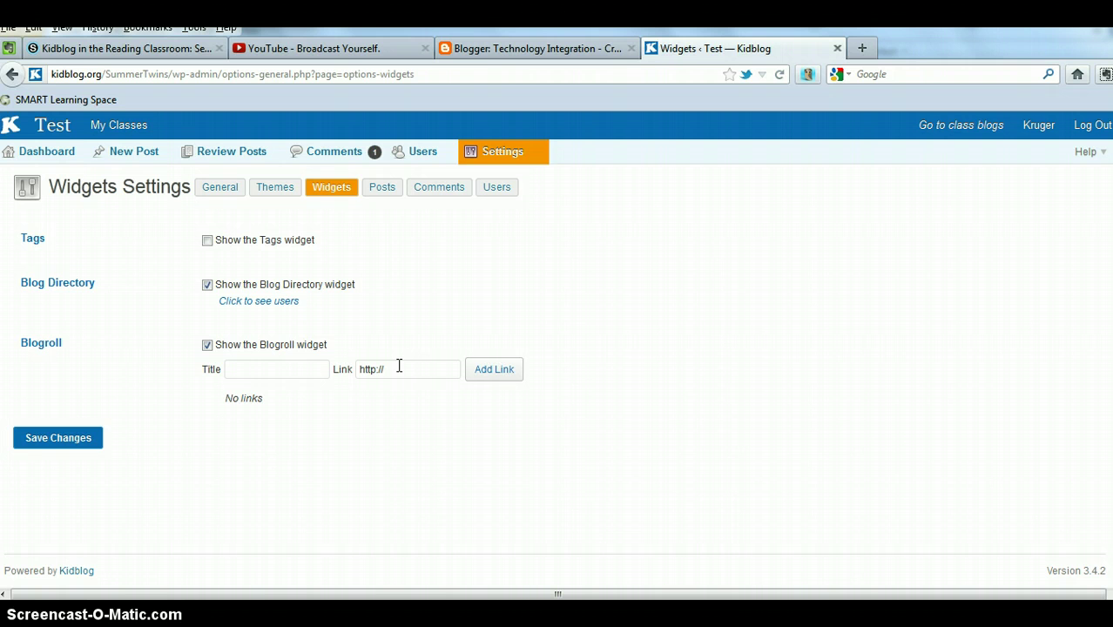
Step: Review the post settings for reading permissions, adding another class URL, approval, notifications and media uploads
click(389, 194)
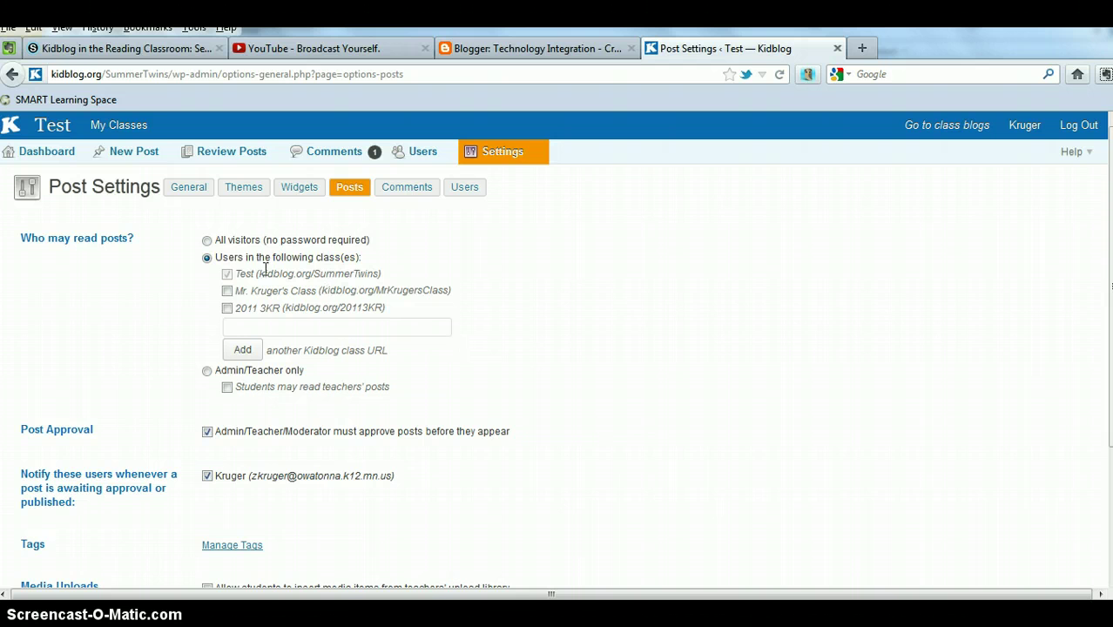
click(393, 328)
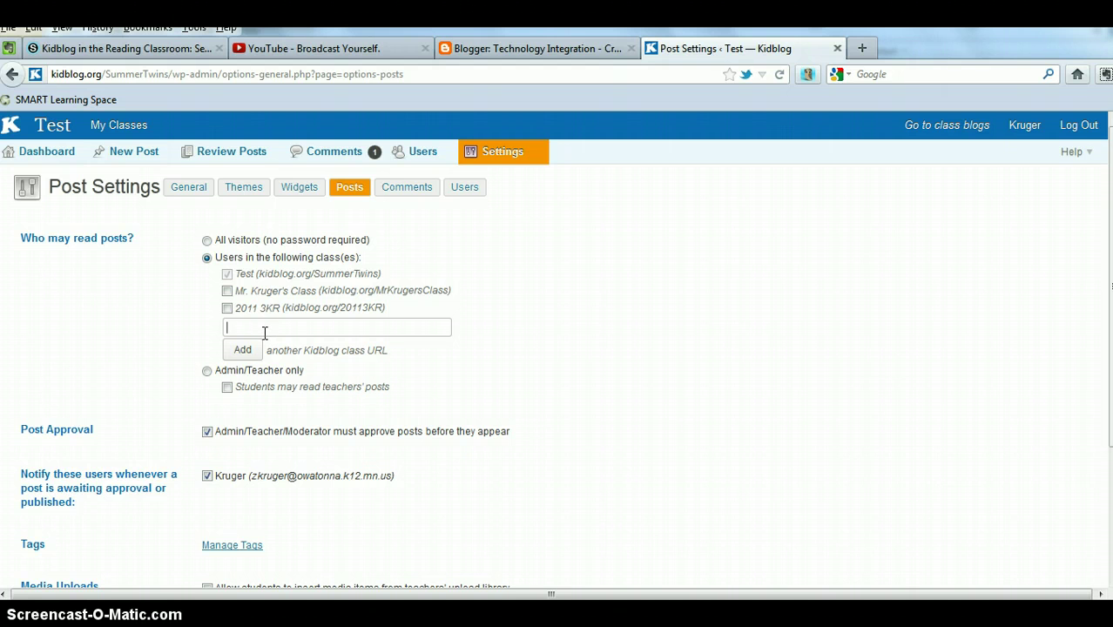
scroll(467, 390, down, 2)
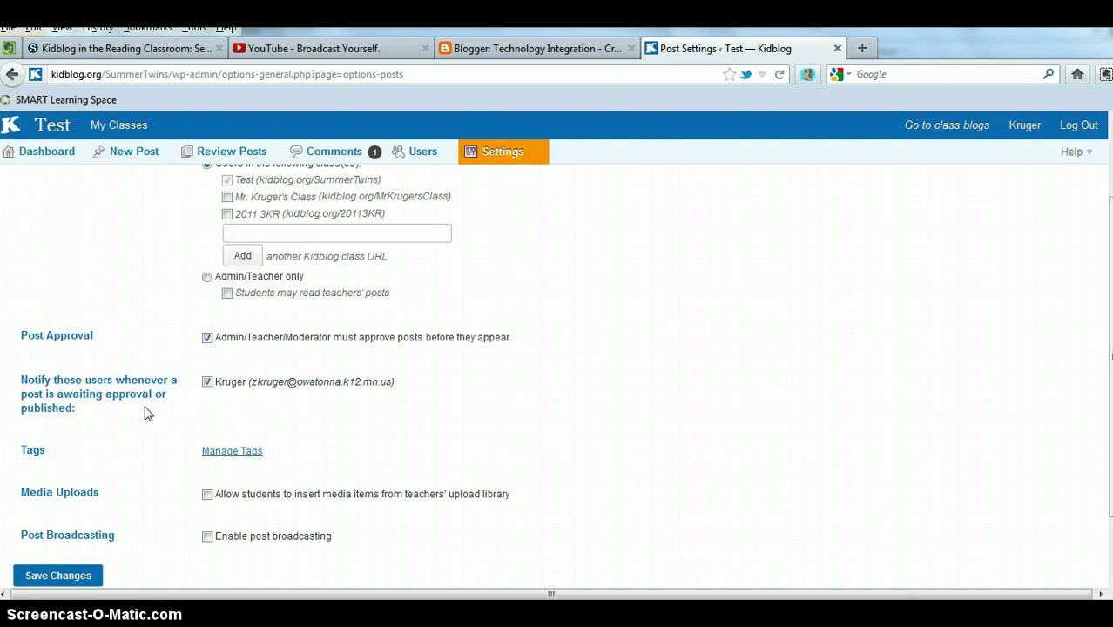
scroll(167, 416, down, 2)
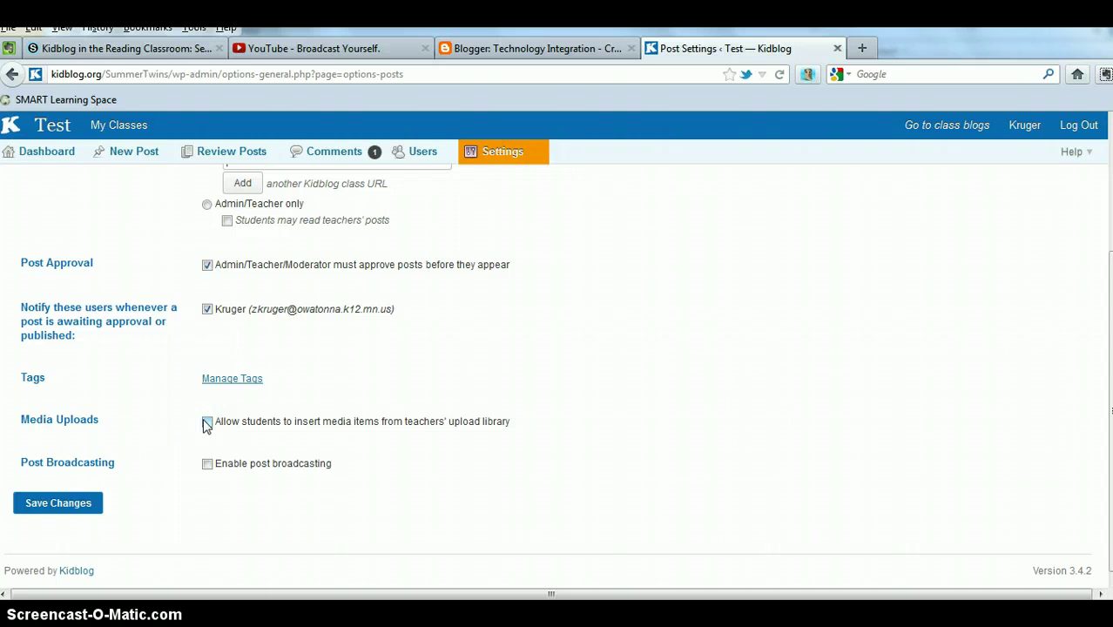
scroll(443, 416, up, 2)
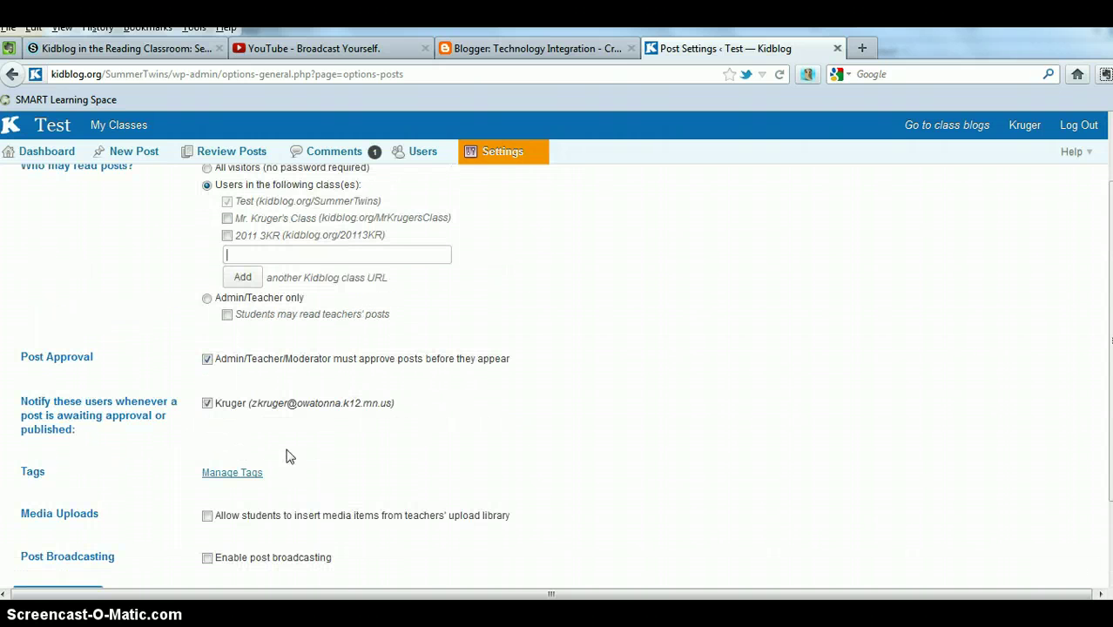
Step: View the tag management page and return to the post settings
click(231, 472)
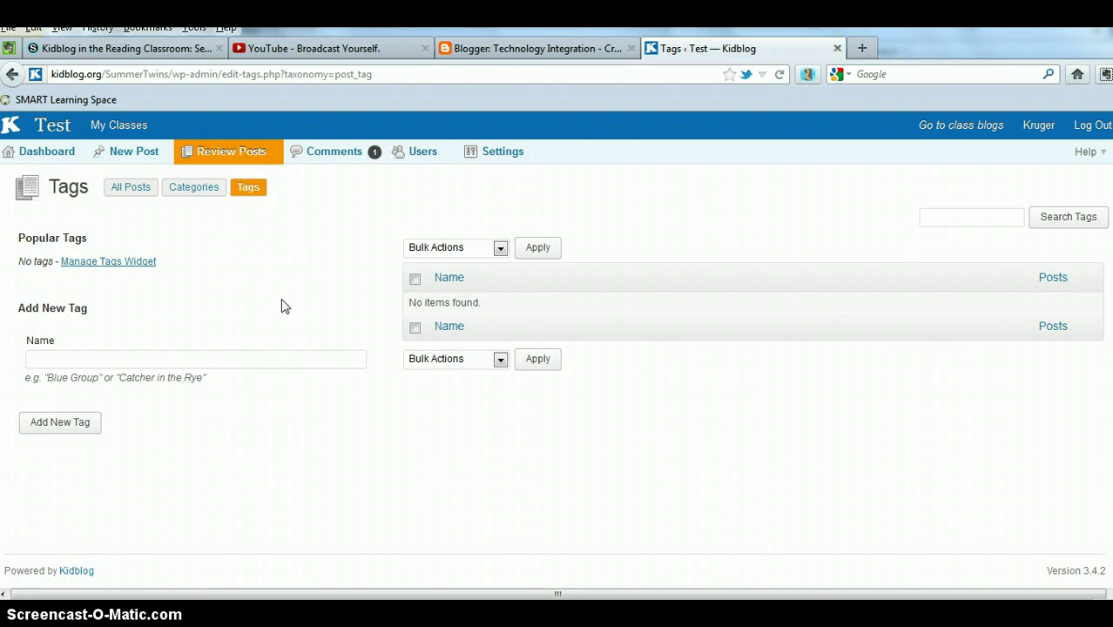
click(13, 75)
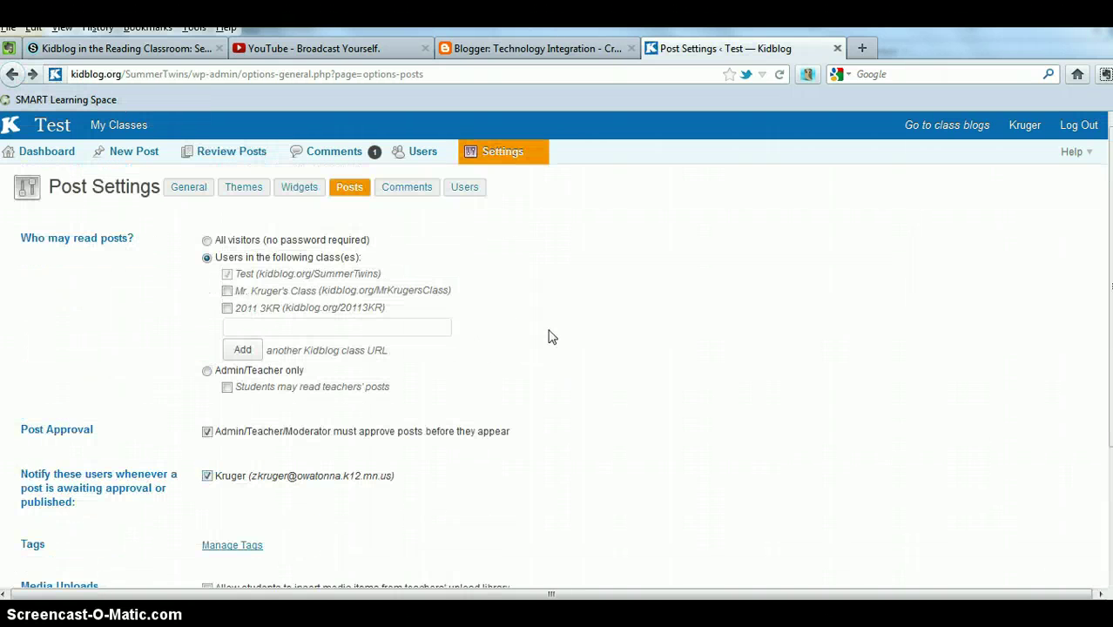
Step: Allow users with the "Guest" role to leave comments in the comment settings
click(421, 192)
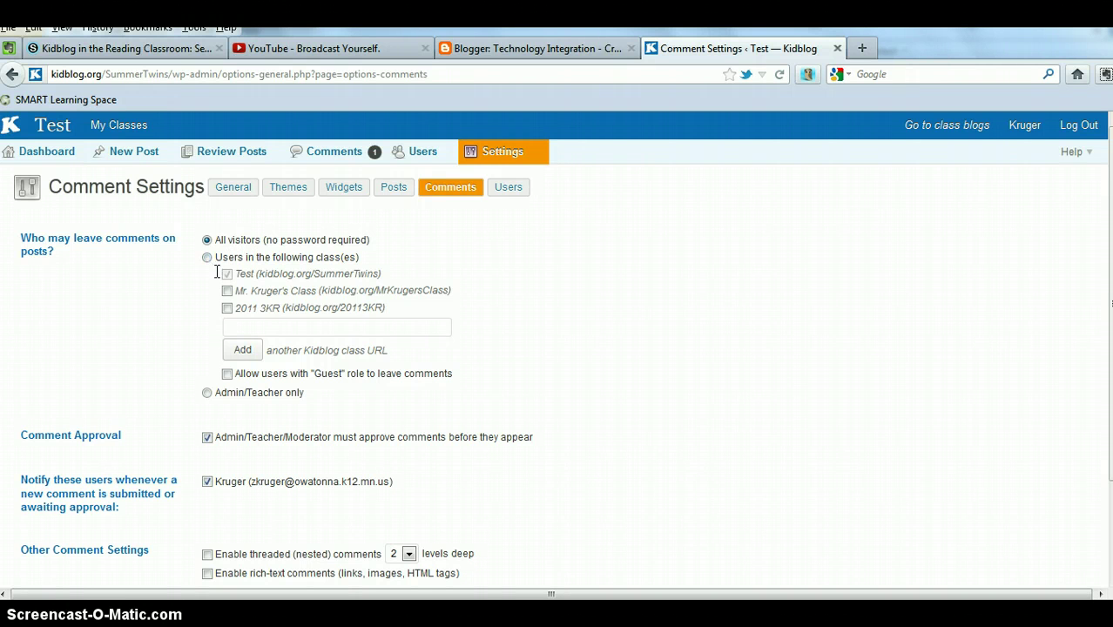
click(228, 375)
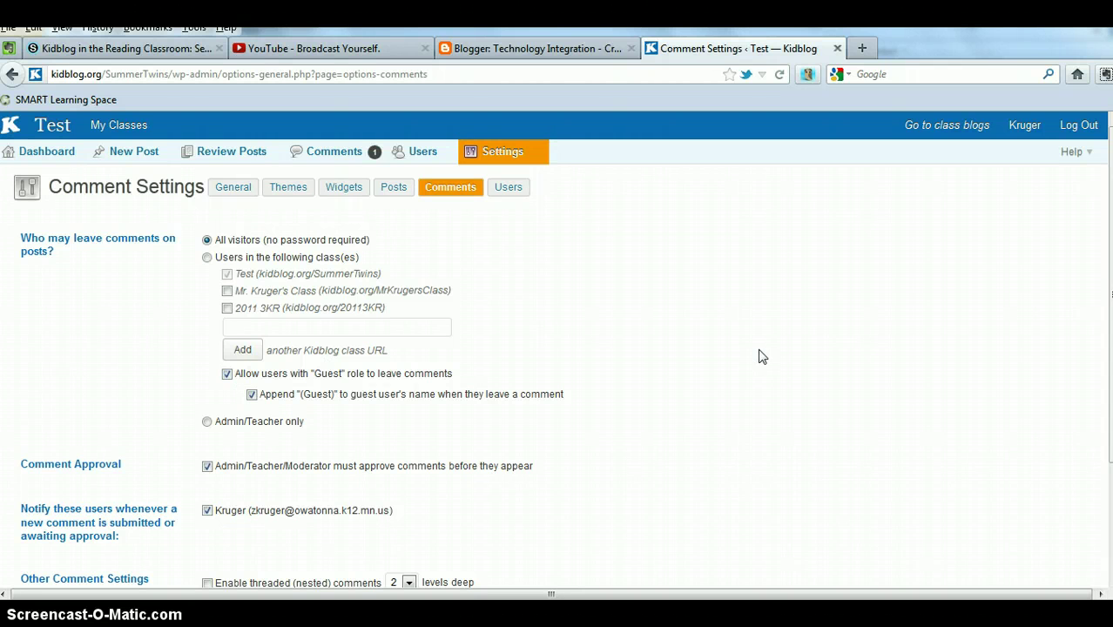
Step: Set the threaded comment depth to 5 levels and enable rich-text comments
scroll(756, 354, down, 3)
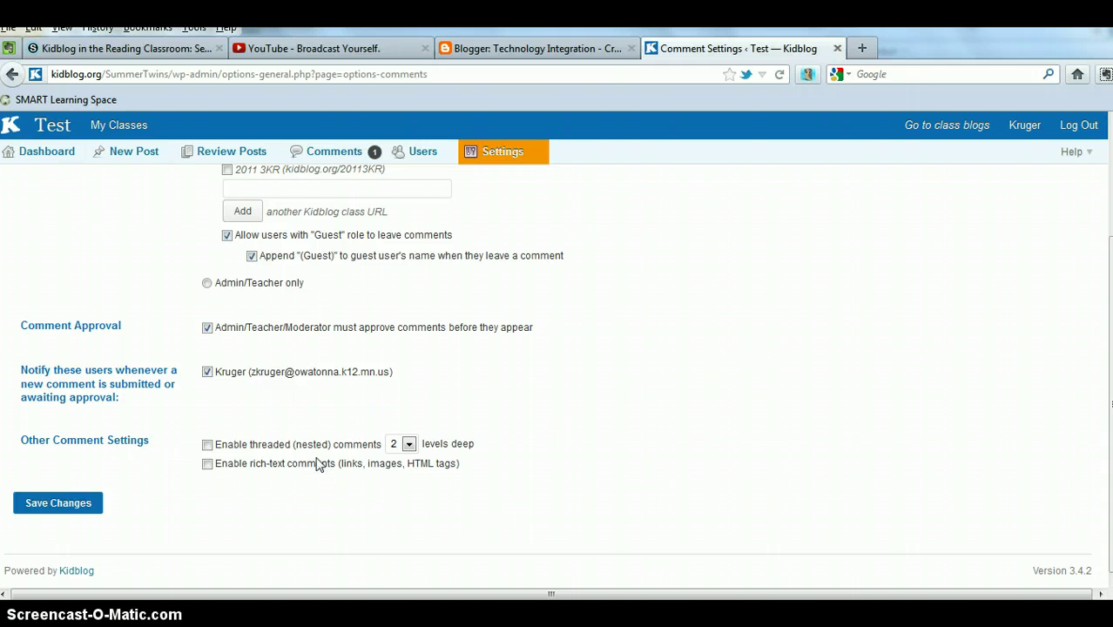
click(410, 447)
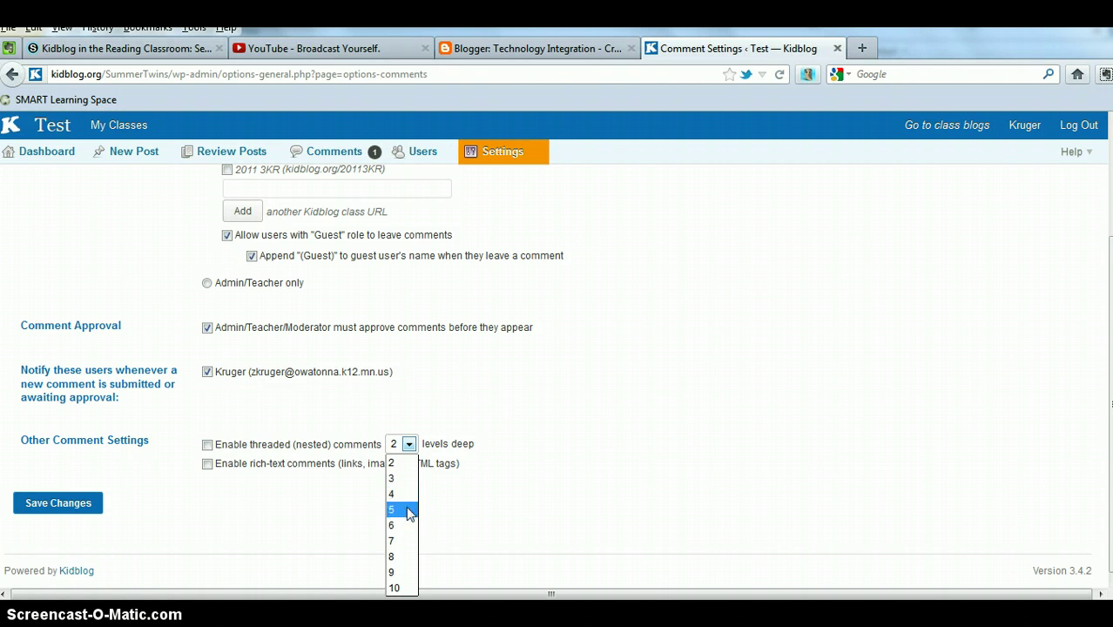
click(411, 509)
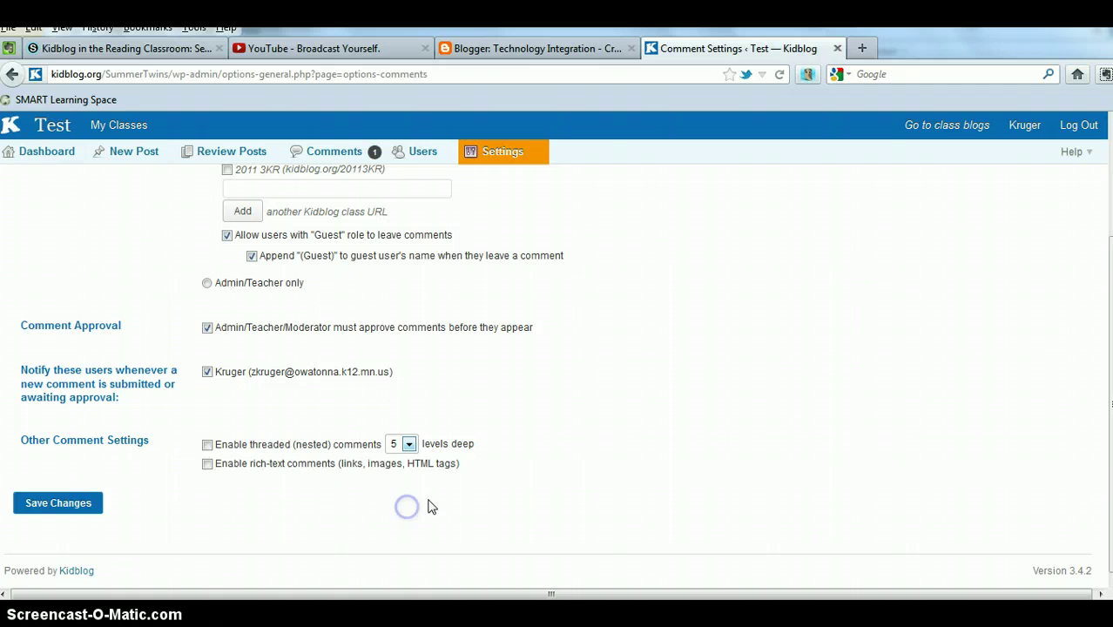
click(207, 466)
scroll(513, 391, up, 3)
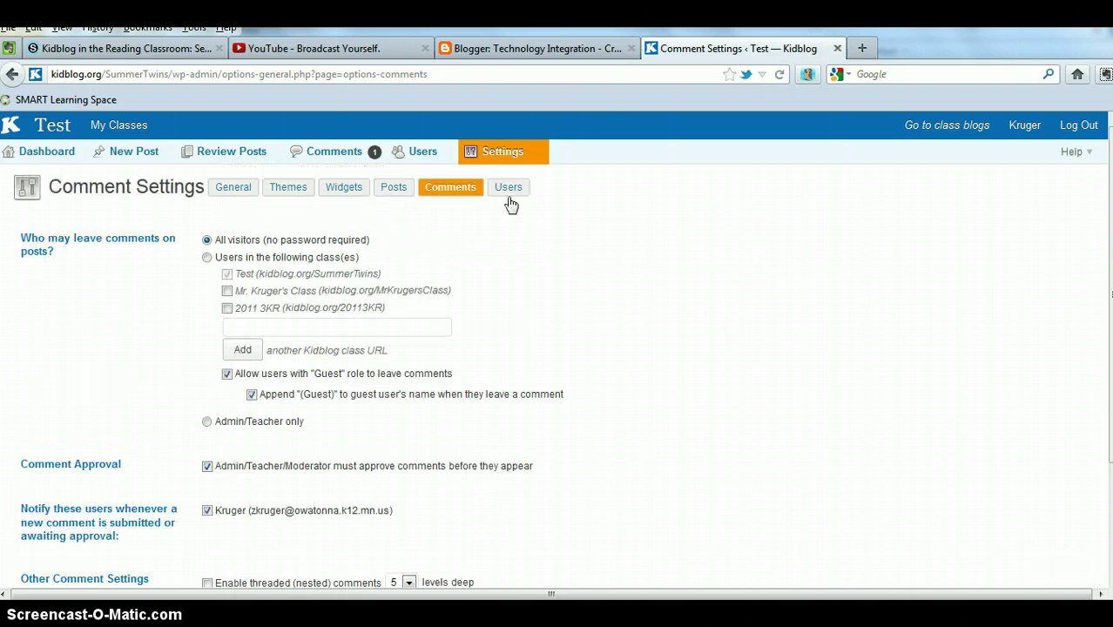
Step: Open the user role settings and save them
click(508, 190)
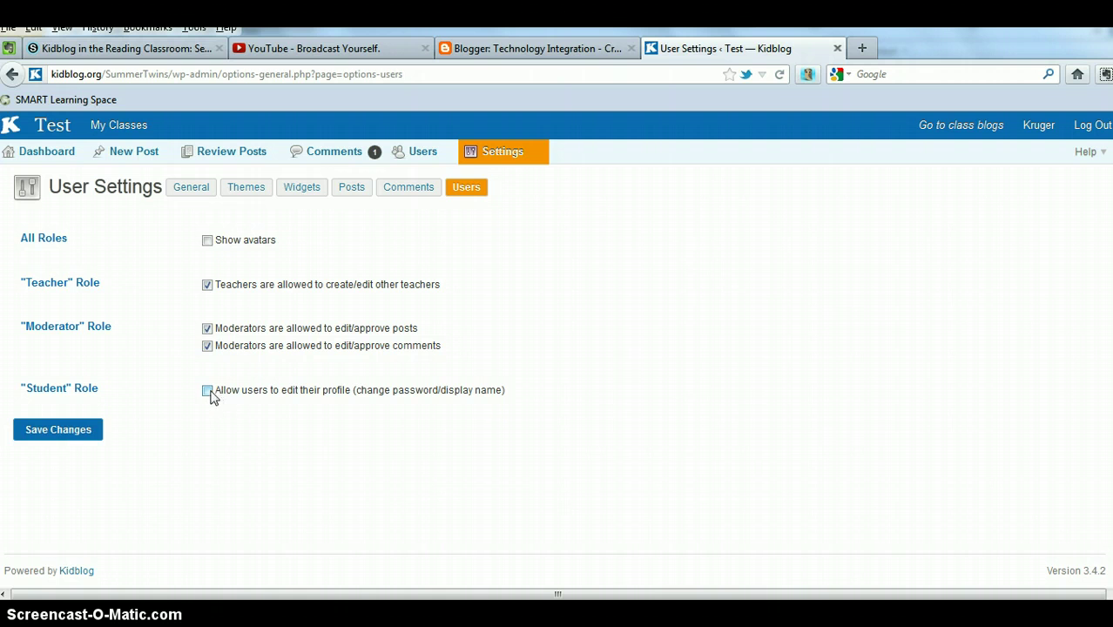
click(87, 432)
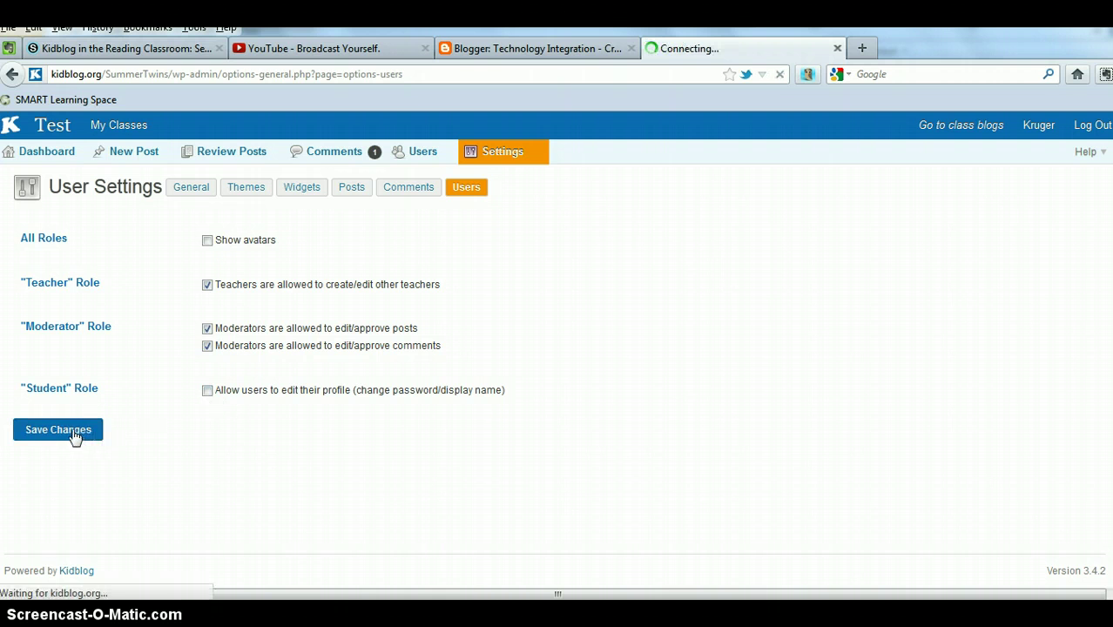